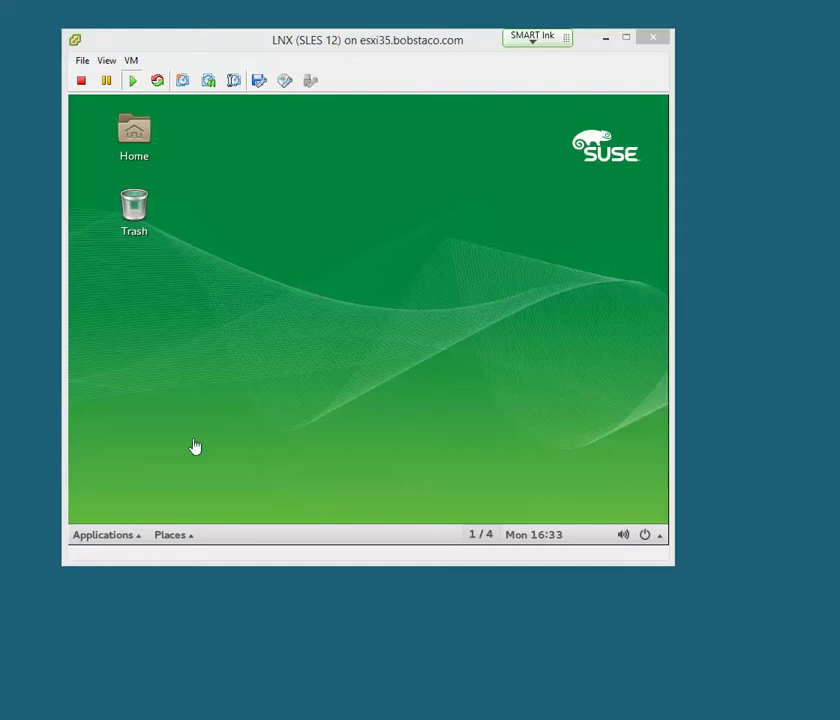
Set the resolution of the Unknown 0" display to 1024 × 768 (4:3) in the system settings and keep the change.
click(119, 541)
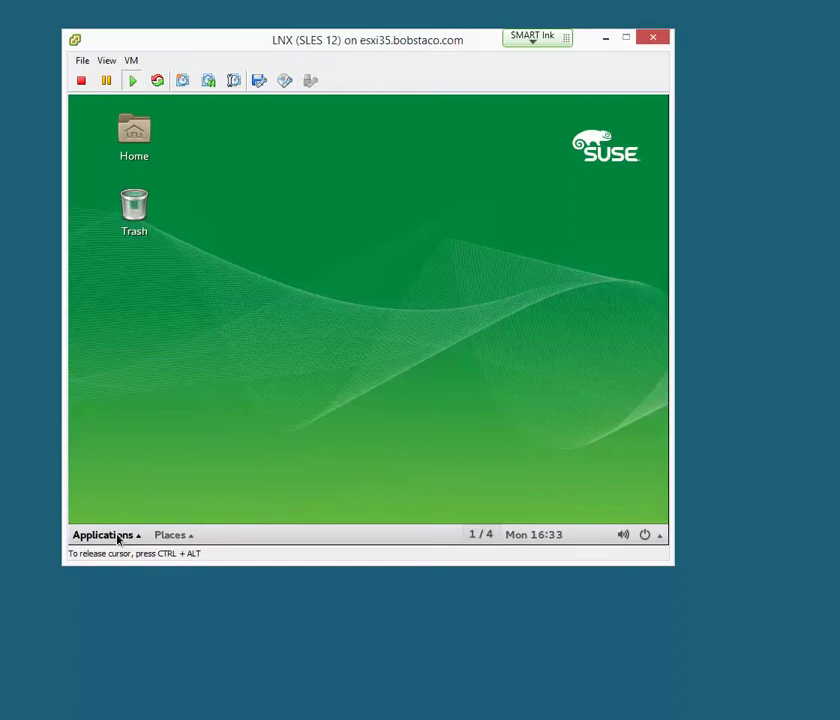
click(117, 539)
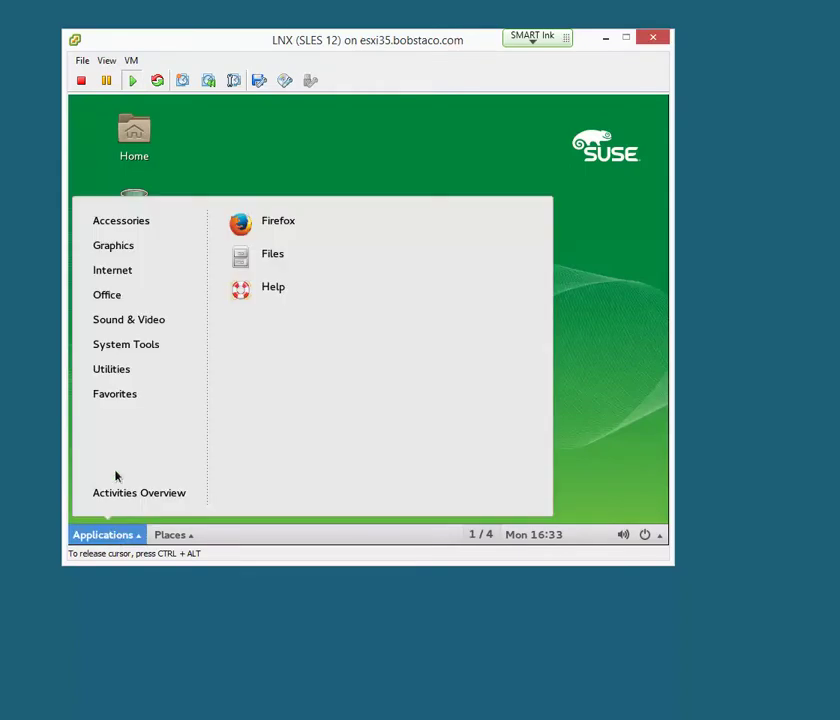
click(126, 345)
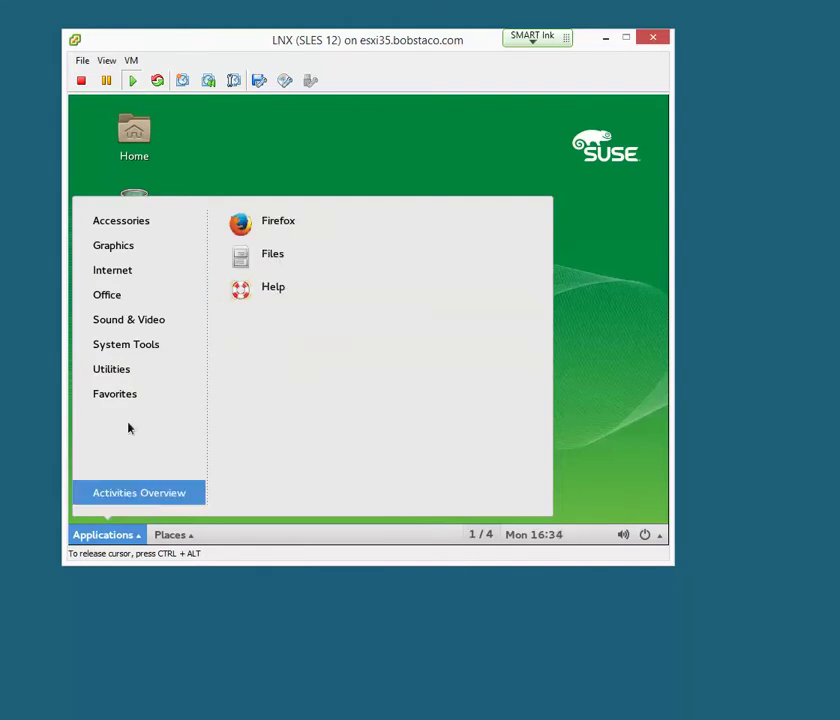
click(272, 287)
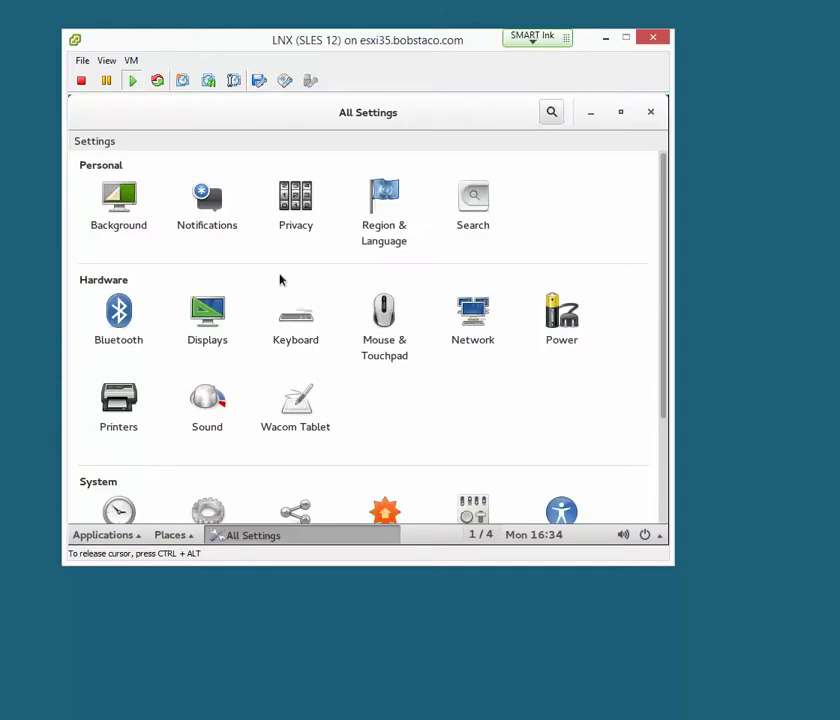
click(203, 313)
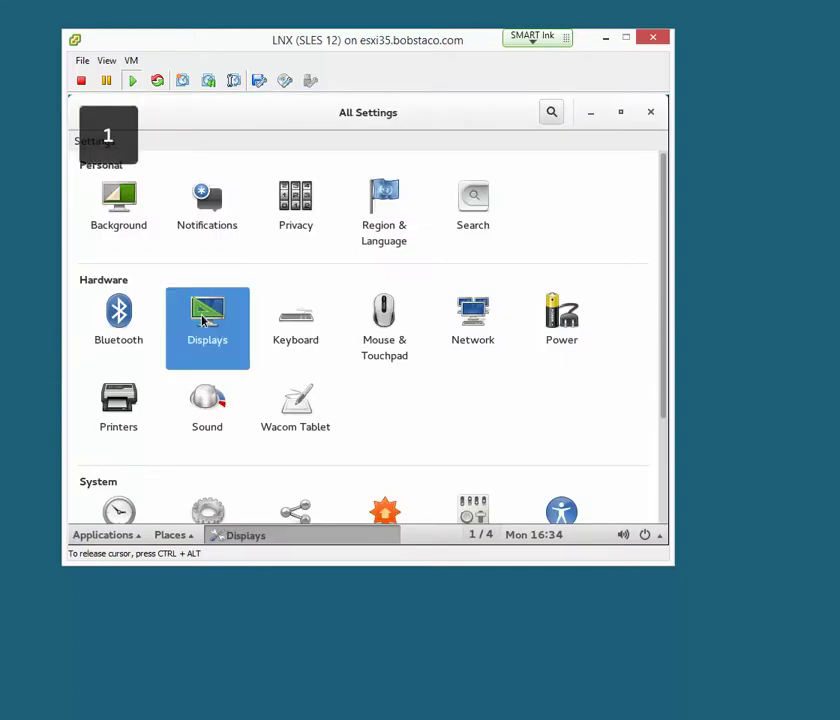
click(207, 200)
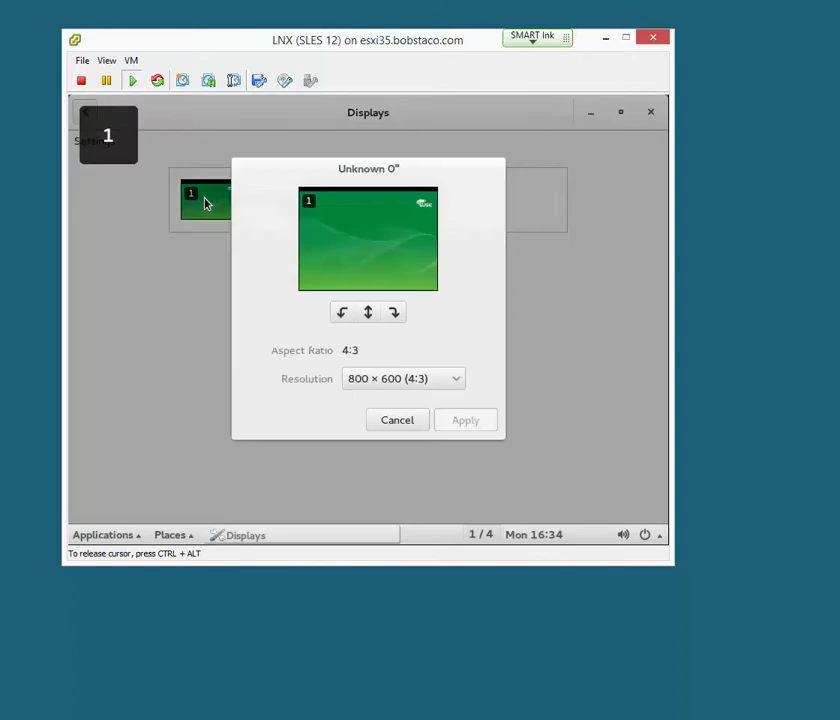
click(459, 384)
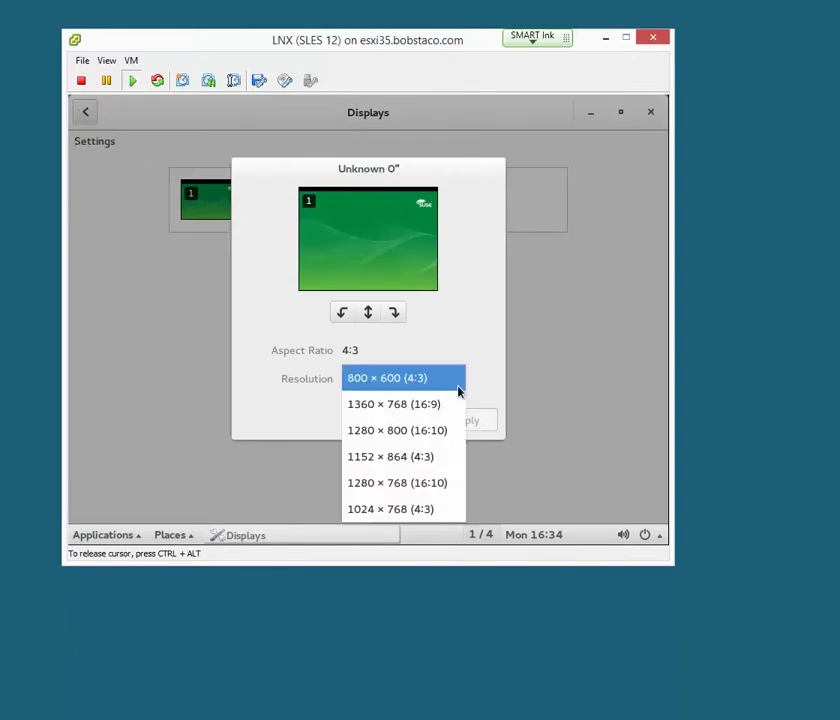
click(427, 506)
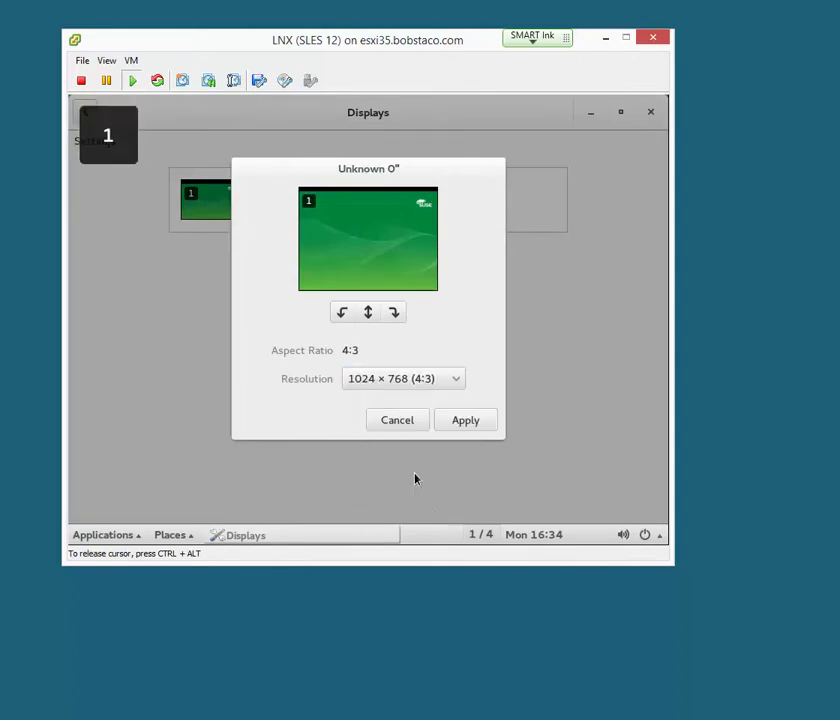
click(474, 424)
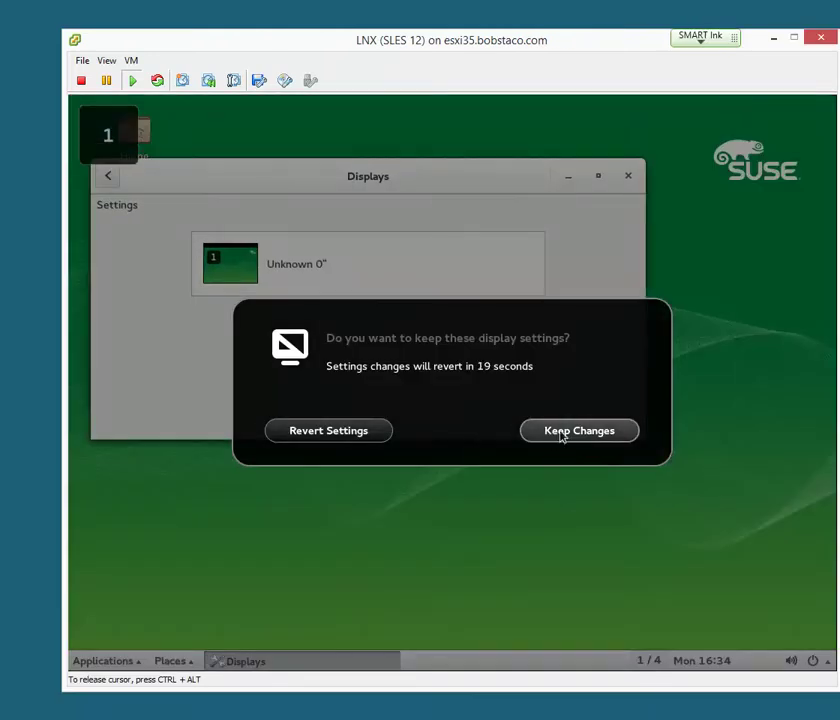
click(562, 437)
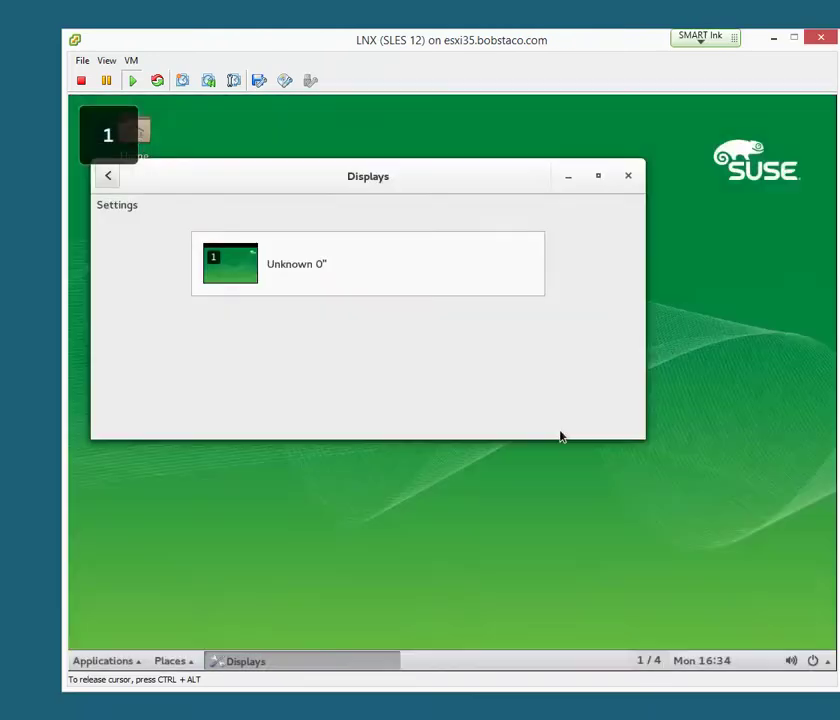
click(631, 179)
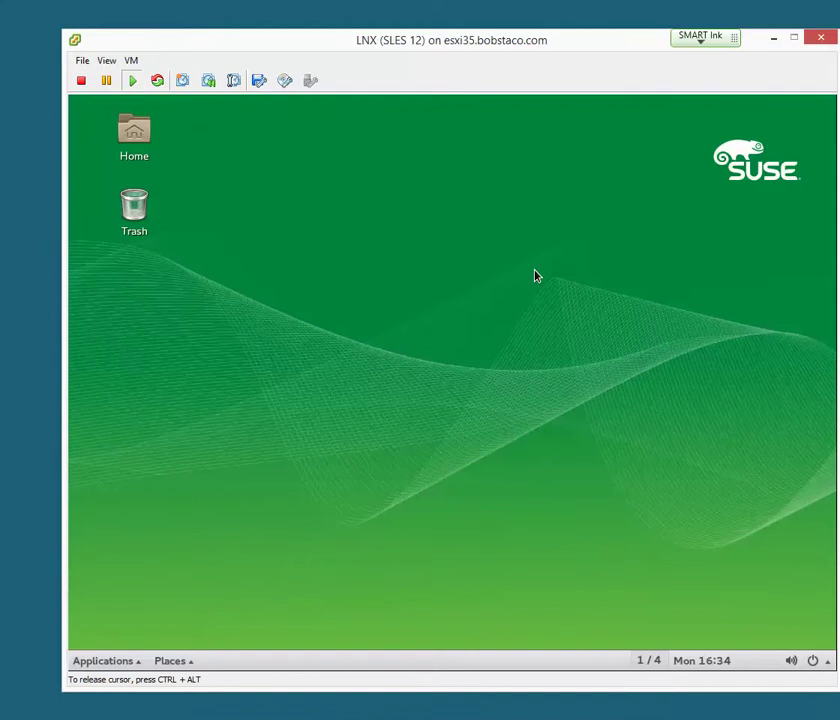
drag(446, 41, 406, 43)
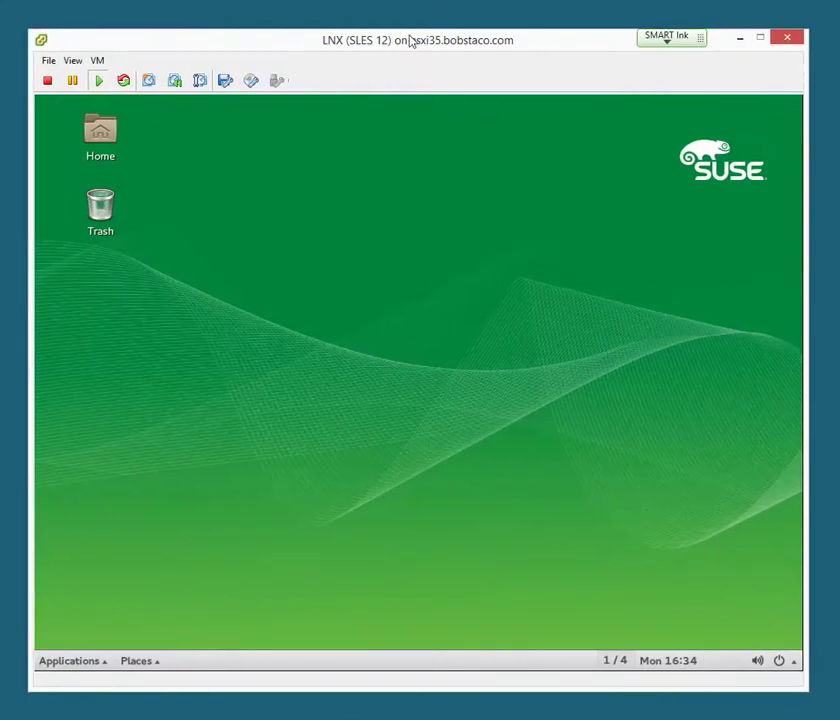
Launch YaST from the system tools and authenticate with the root password.
click(66, 658)
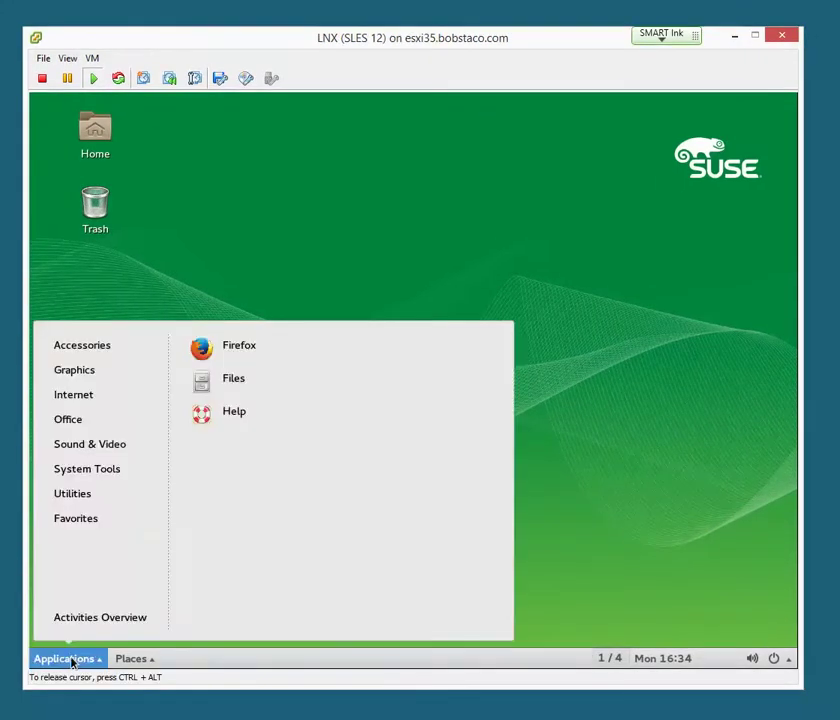
mouse_move(86, 493)
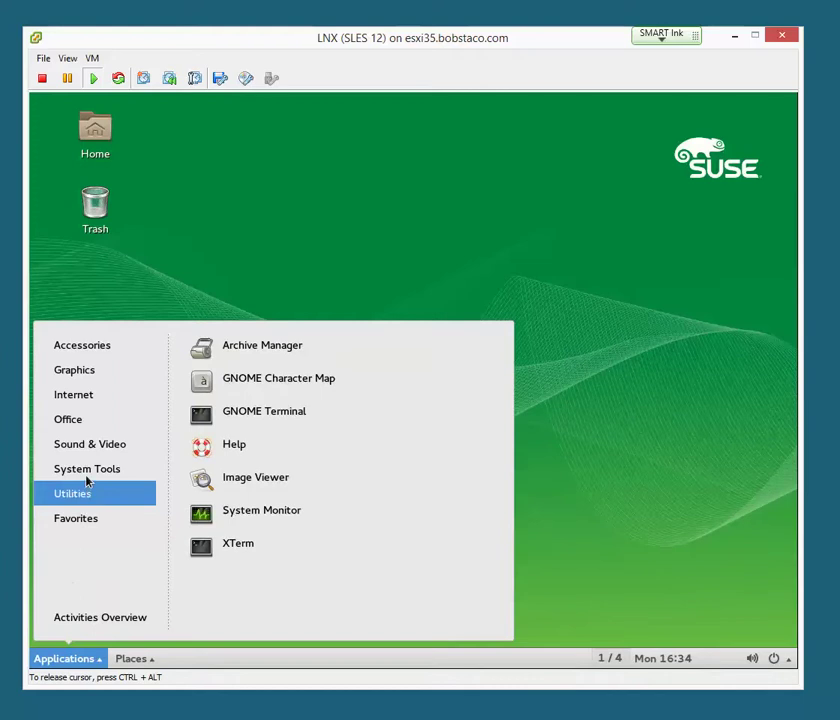
mouse_move(90, 471)
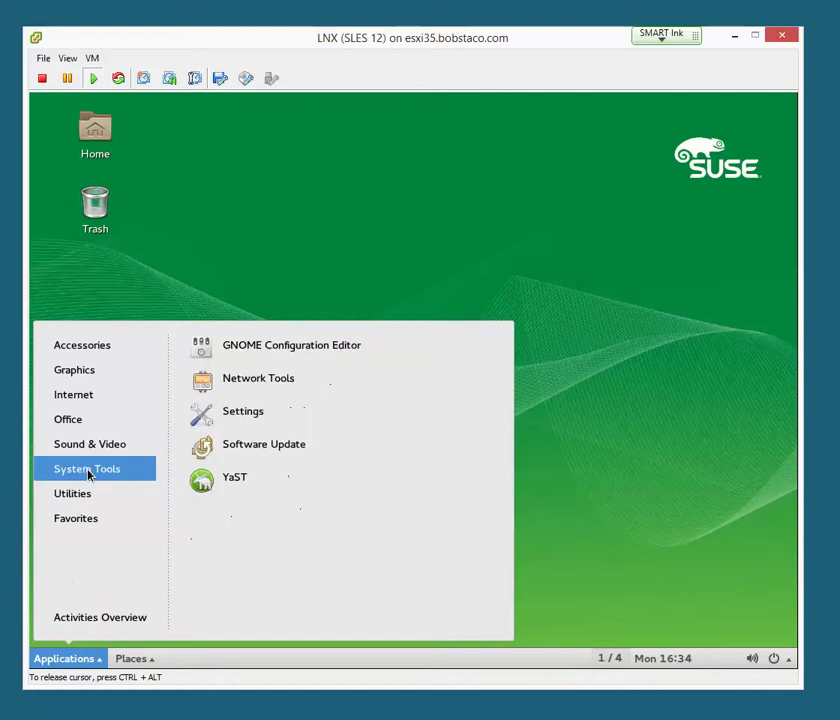
click(207, 485)
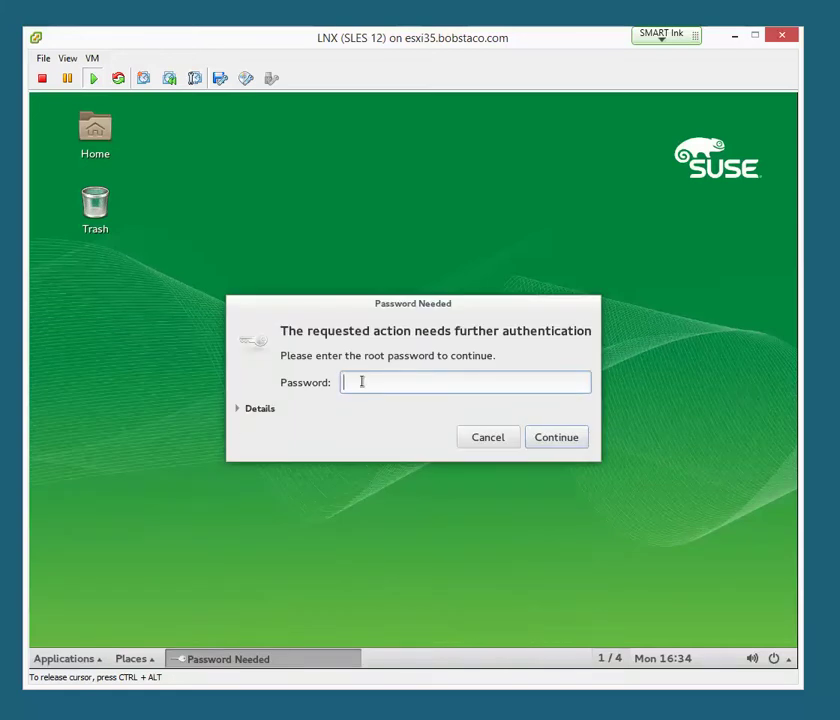
text(•••••••••)
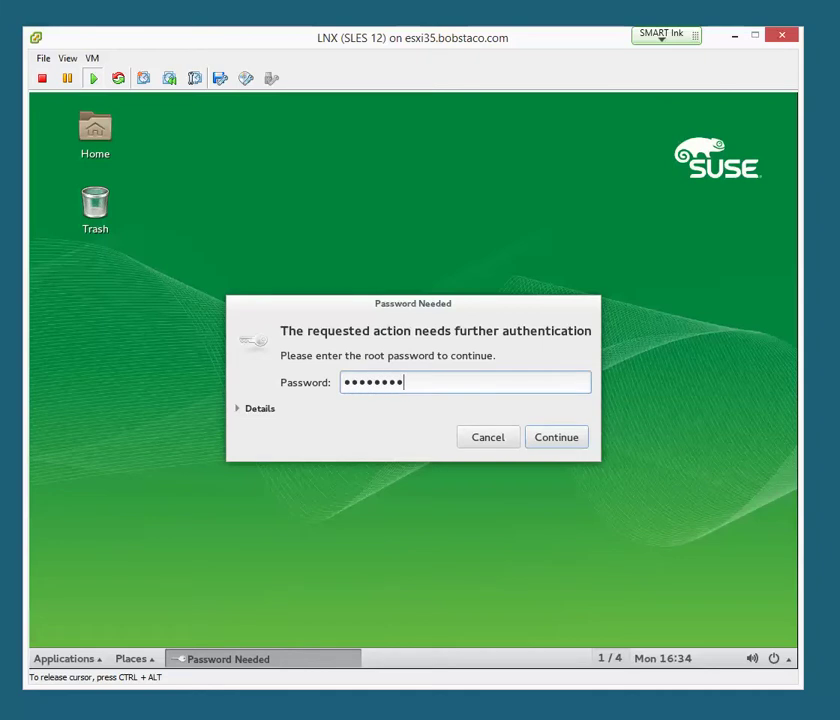
text(•)
key(Return)
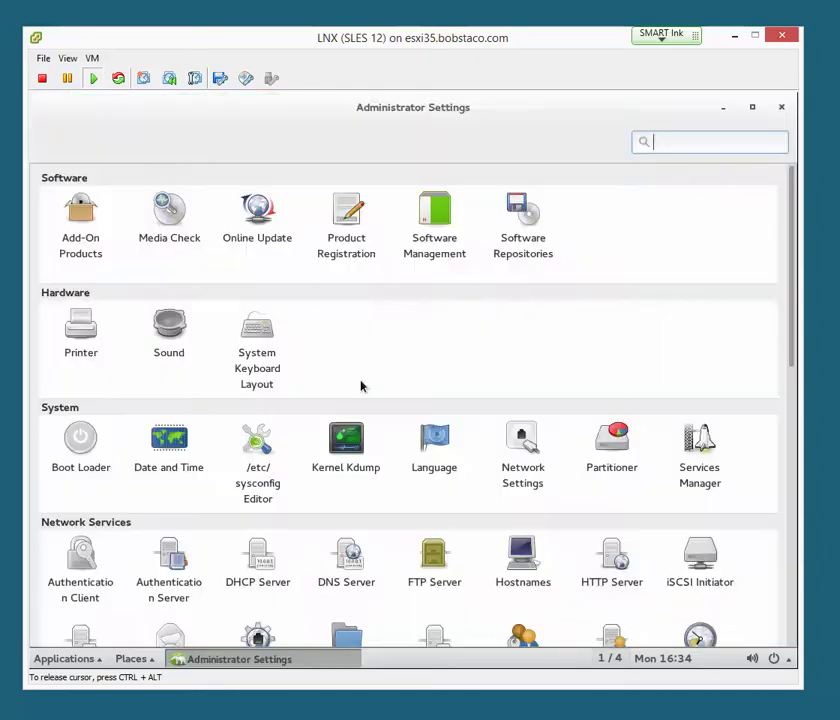
Disable IPv6 in the global options of YaST's network settings and acknowledge the reboot warning.
click(522, 440)
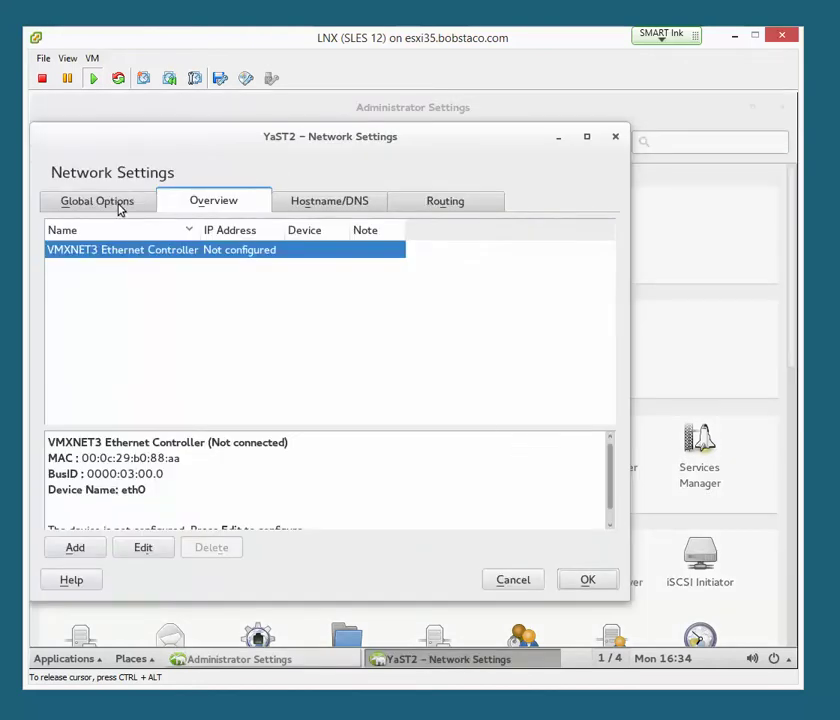
click(118, 204)
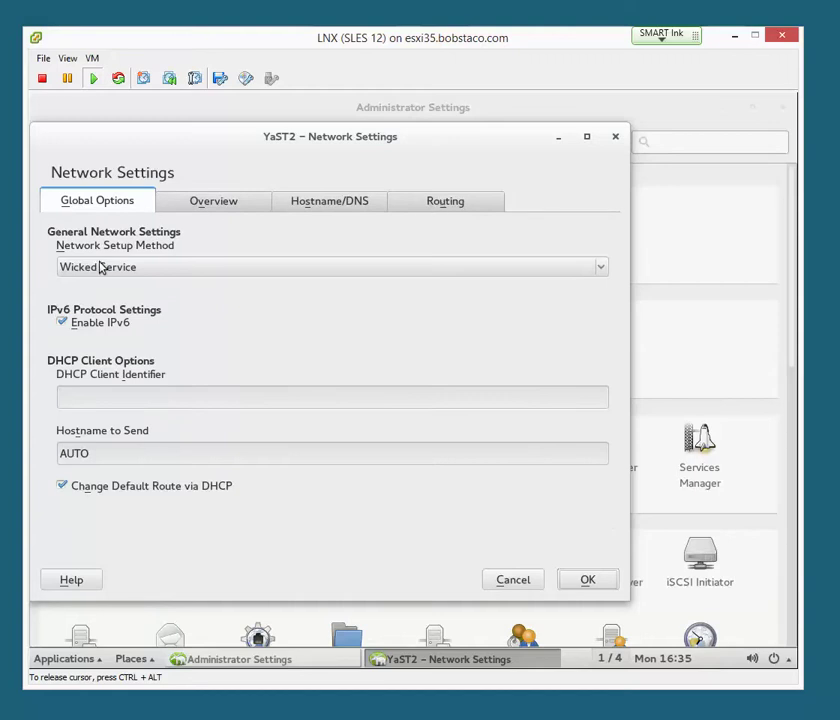
click(63, 322)
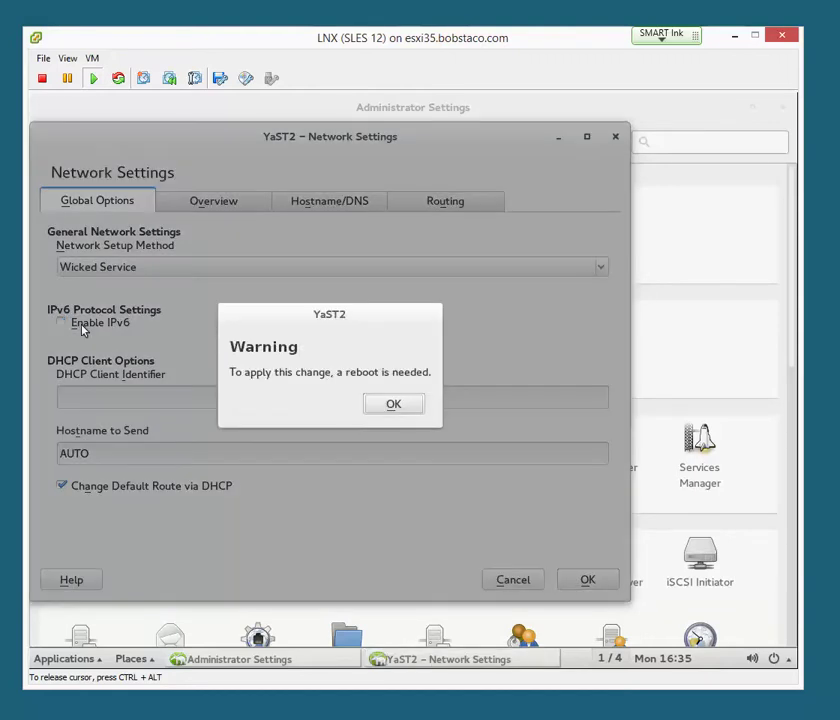
click(408, 405)
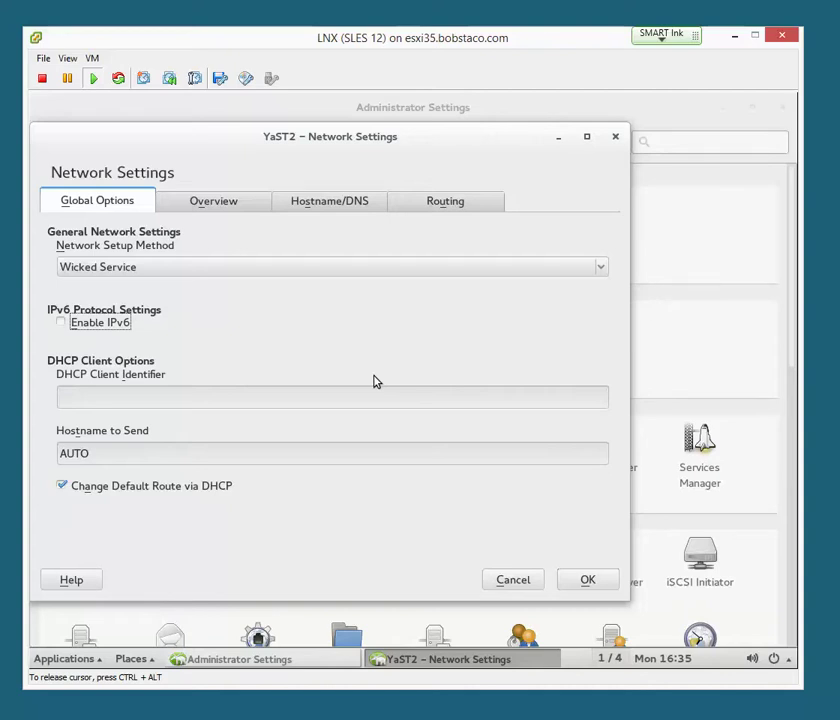
Configure the VMXNET3 Ethernet controller with static IP address 192.168.18.100 and hostname lnx.
click(208, 206)
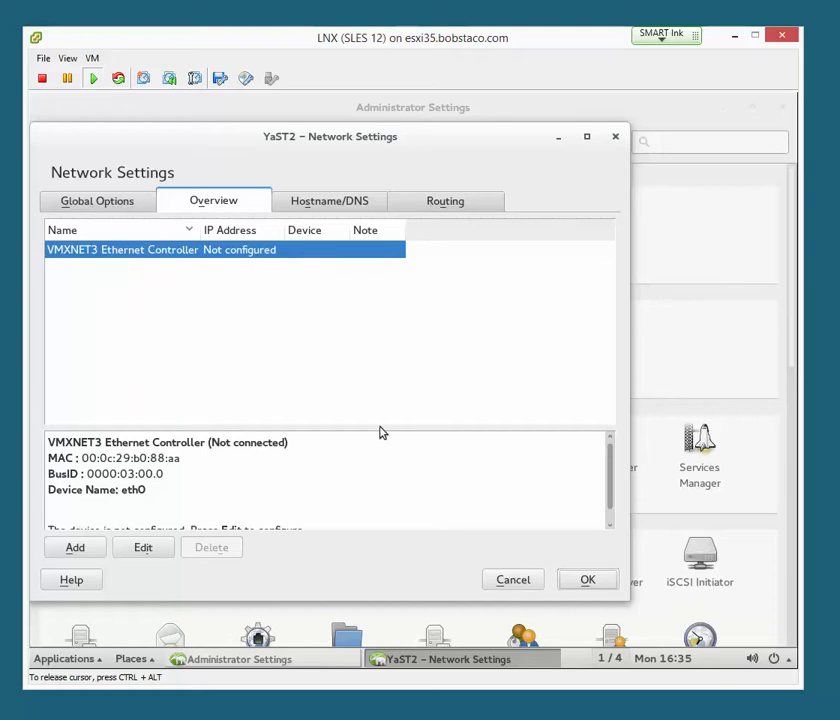
scroll(611, 480, down, 2)
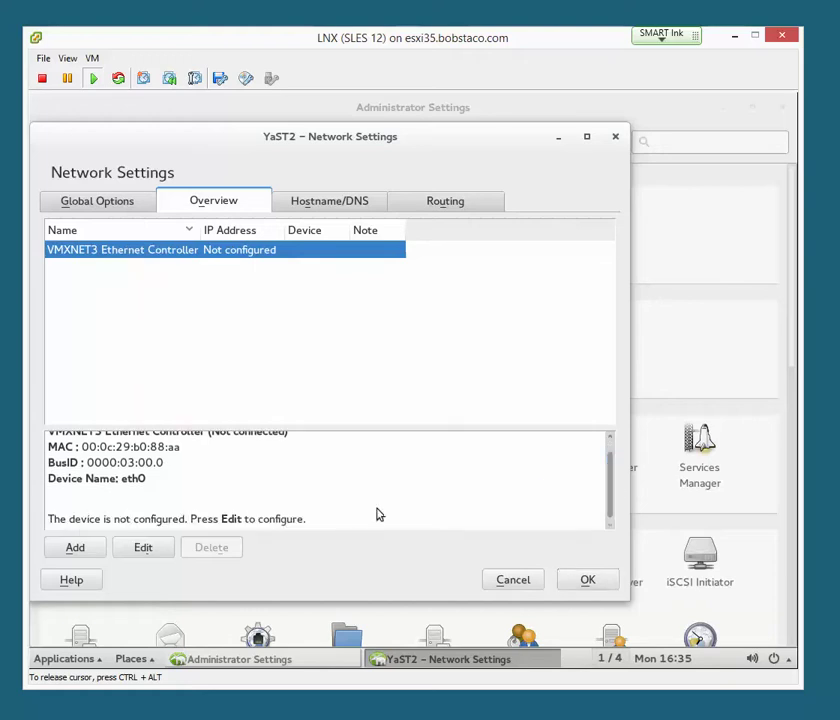
click(152, 548)
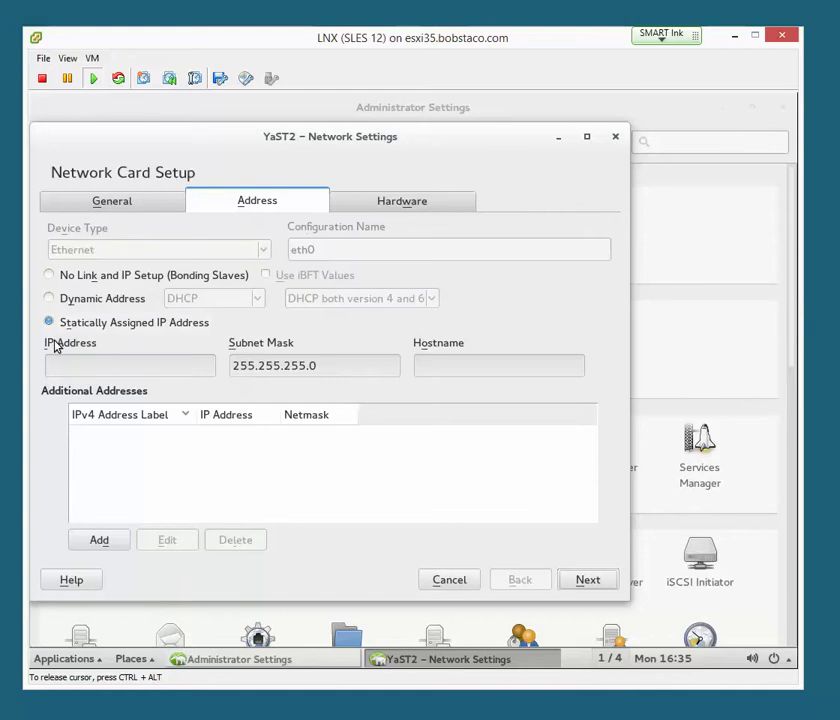
click(85, 365)
text(192.1)
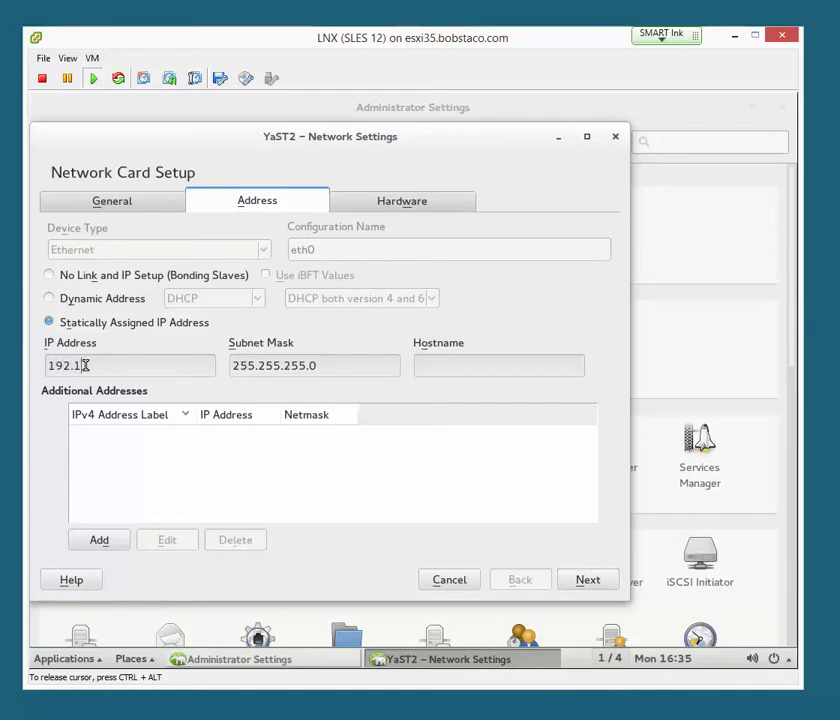
text(68.18.100)
click(437, 370)
text(lnx)
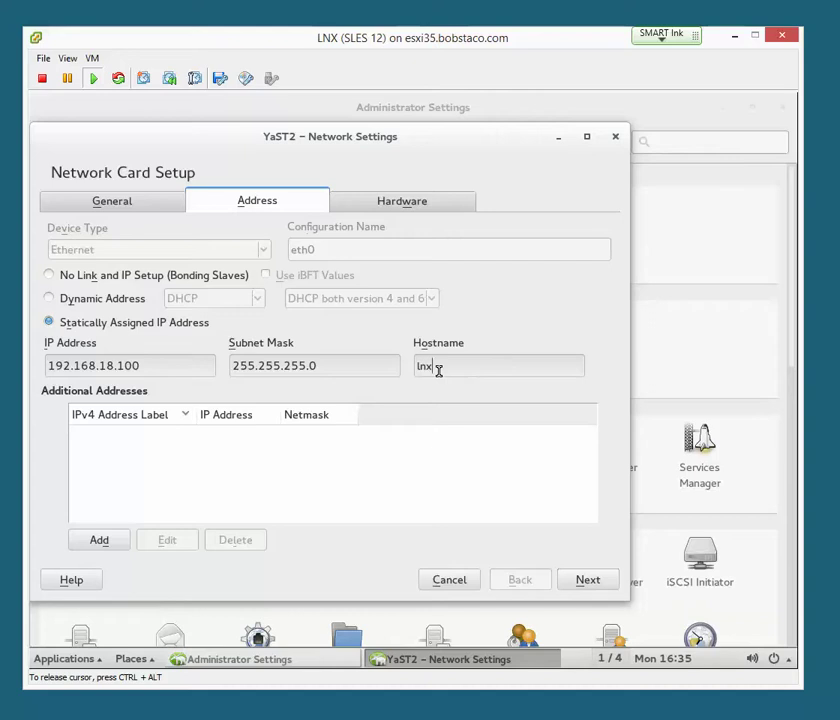
click(588, 582)
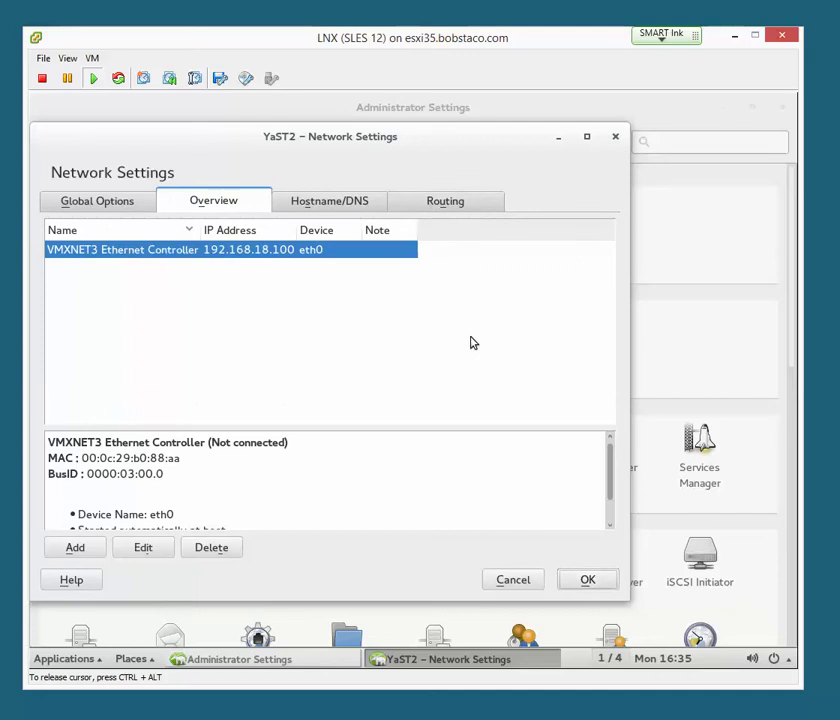
Set Name Server 1 to 172.16.18.200 in the hostname and DNS settings.
click(343, 205)
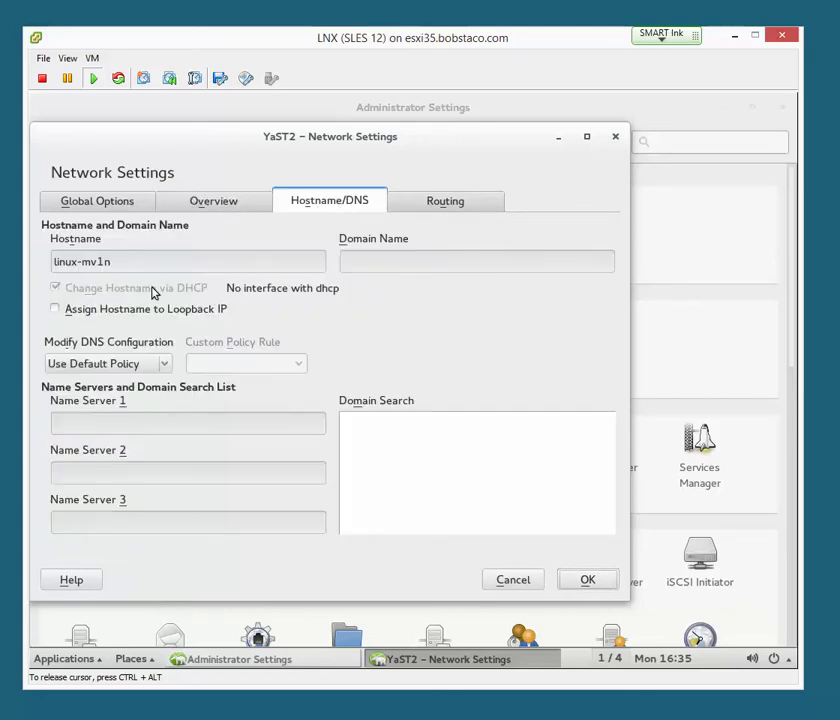
click(85, 421)
text(172)
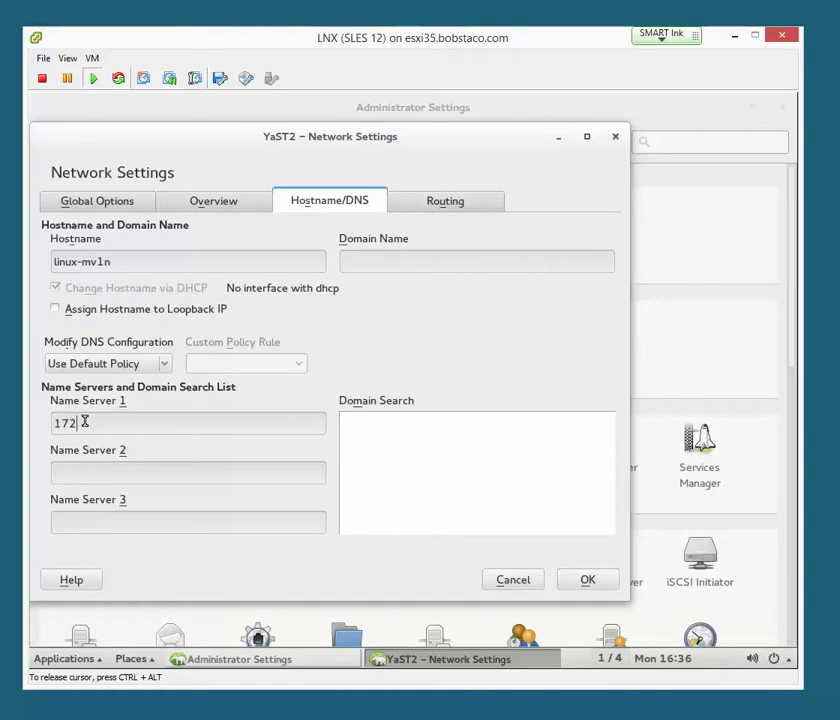
text(.16.18.200)
Set the system hostname to lnx and the domain name to ak.bobstaco.com, and save the network settings.
drag(146, 262, 28, 280)
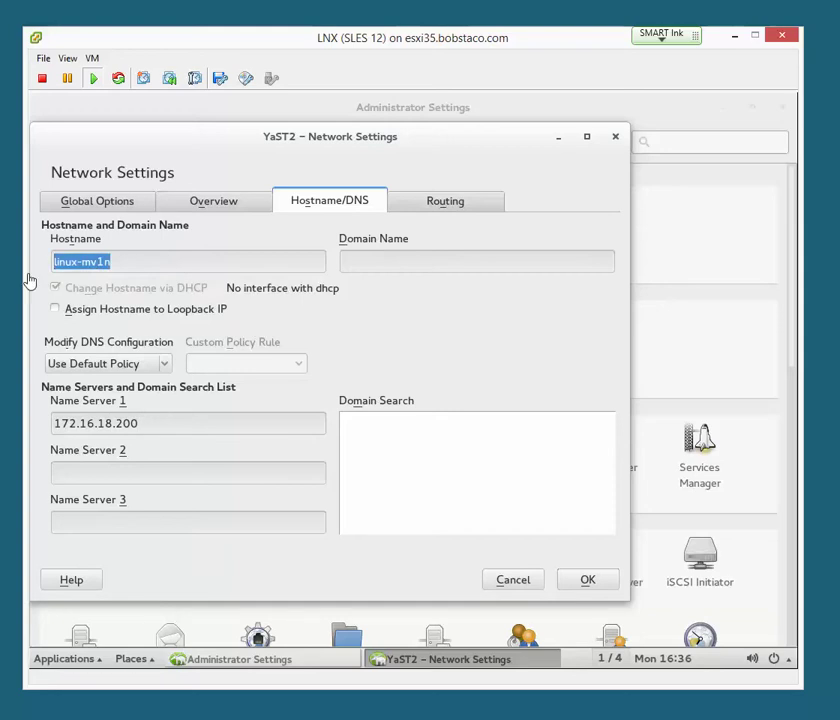
click(123, 262)
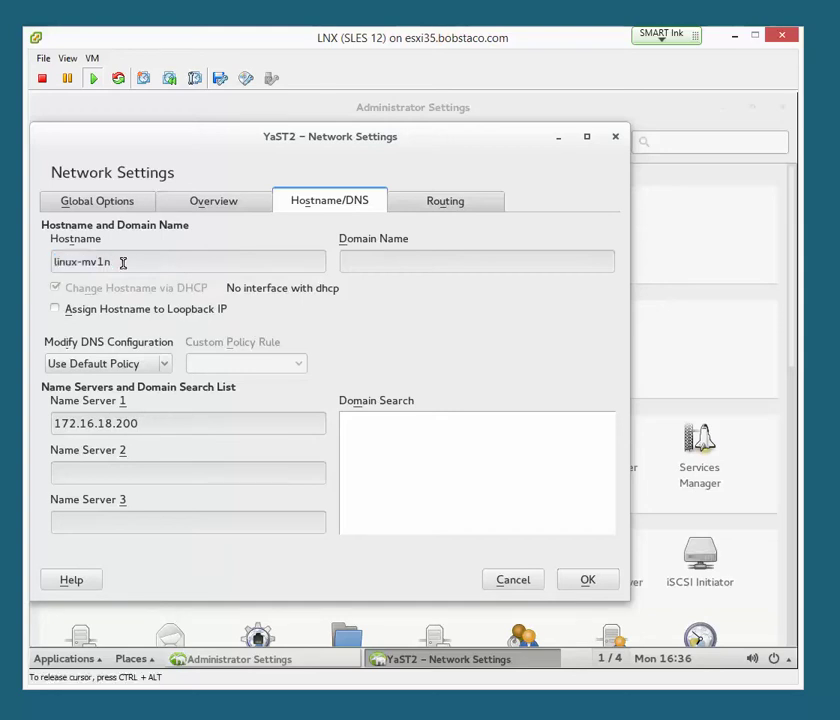
key(BackSpace)
key(BackSpace)
key(BackSpace)
key(BackSpace)
key(BackSpace)
key(BackSpace)
key(BackSpace)
key(BackSpace)
key(BackSpace)
key(BackSpace)
text(lnx)
click(360, 265)
text(ak.bob)
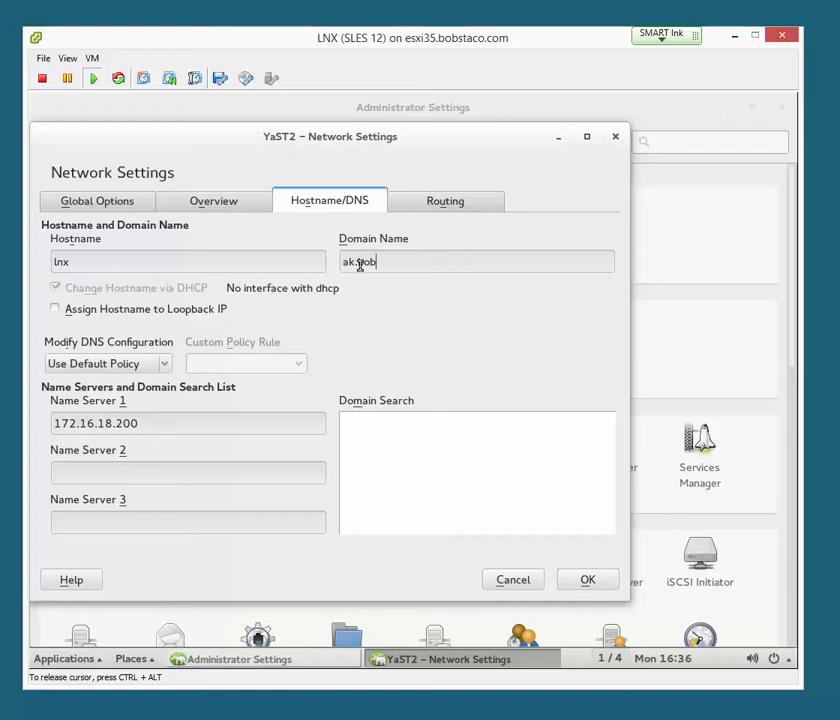
text(staco.com)
click(591, 580)
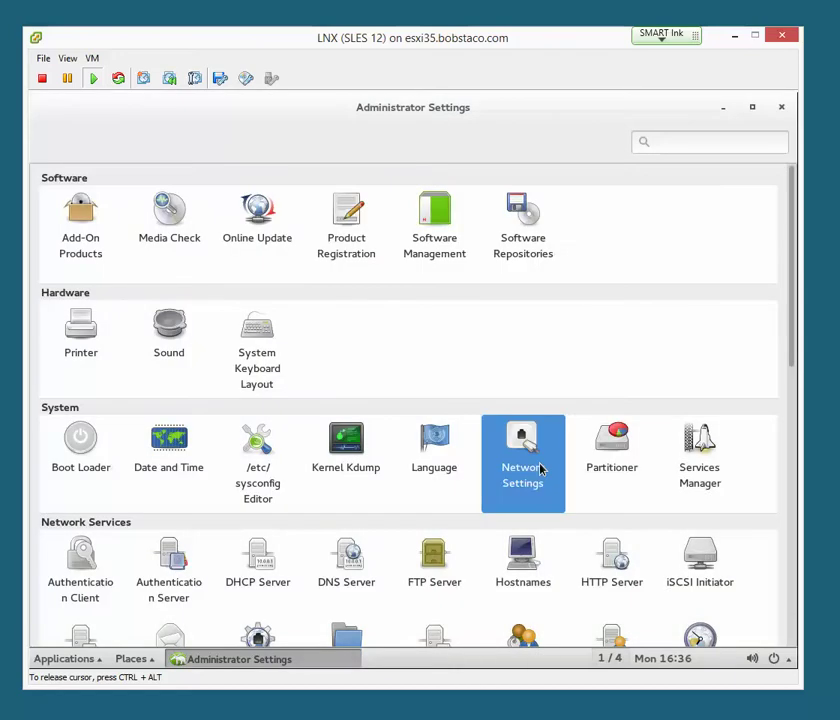
Set the default IPv4 gateway to 192.168.18.2 on device eth0 in YaST's network routing settings and save them.
click(530, 470)
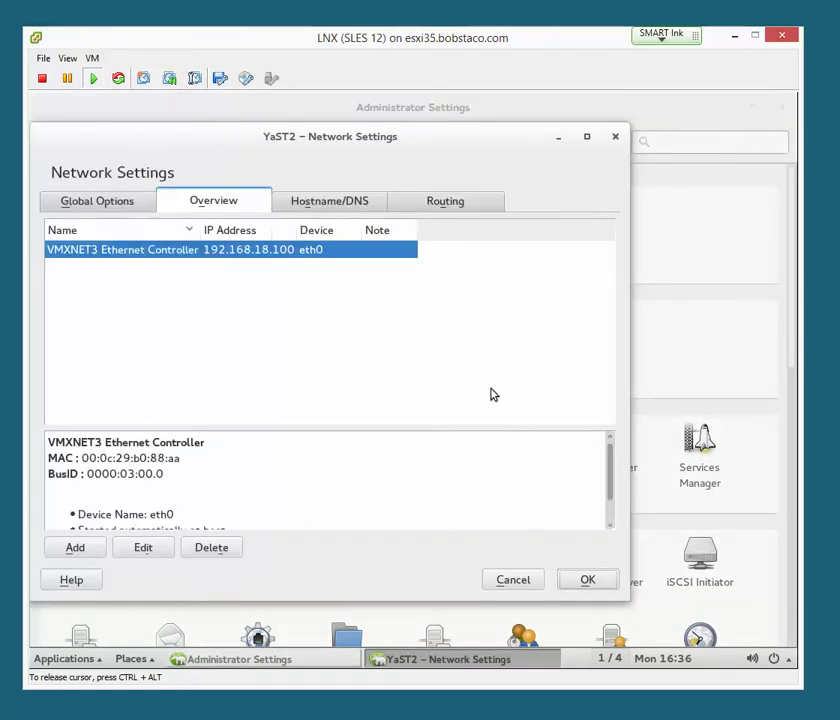
click(445, 204)
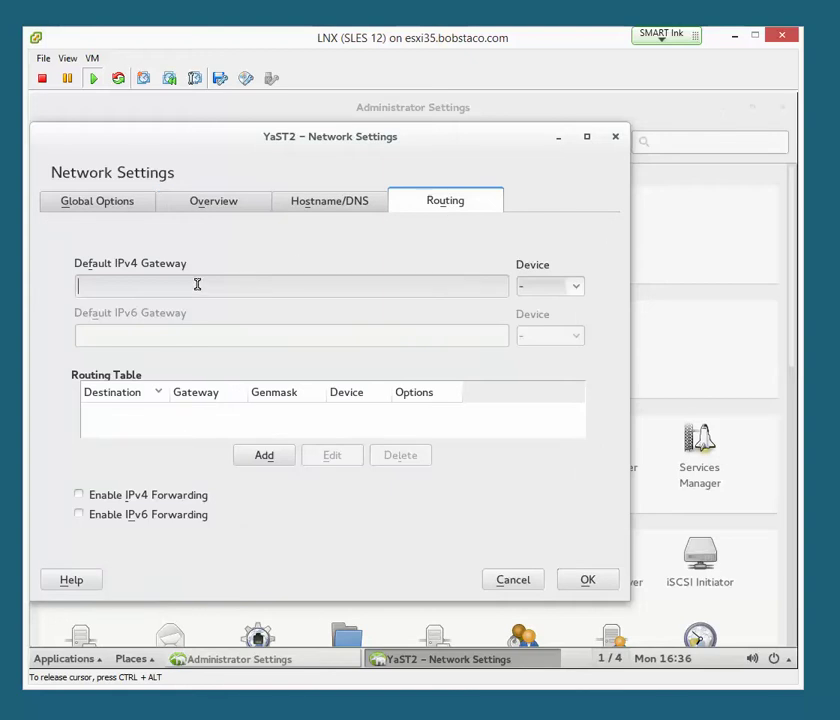
text(192.168.18.2)
click(578, 289)
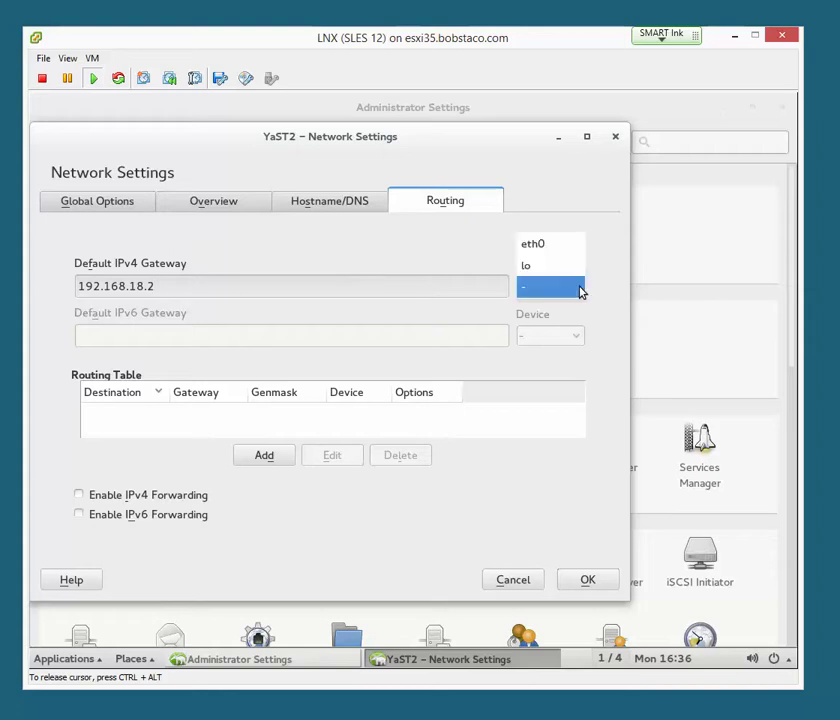
click(548, 245)
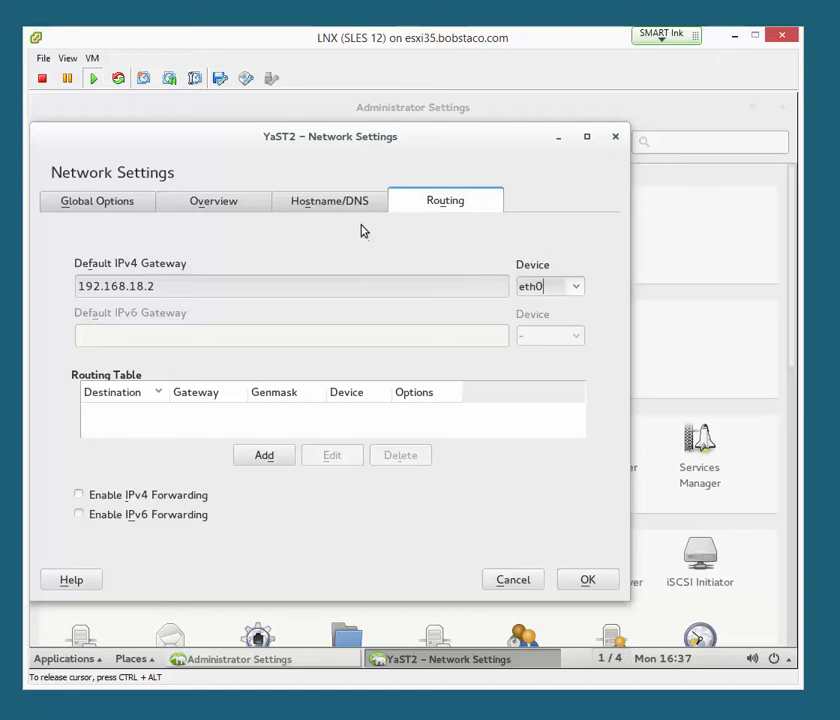
click(590, 580)
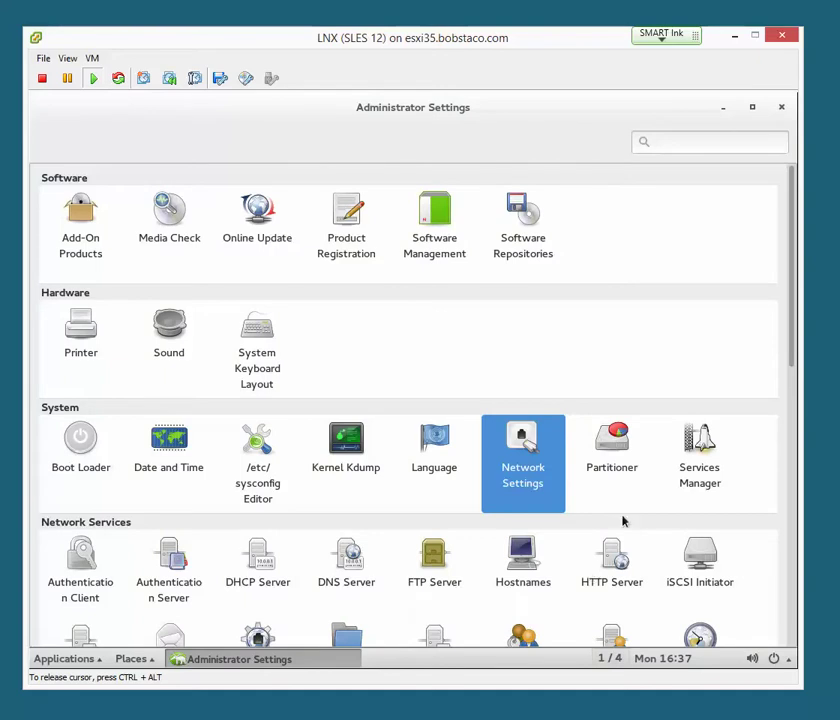
Open GNOME Terminal and maximize its window.
click(82, 661)
mouse_move(95, 476)
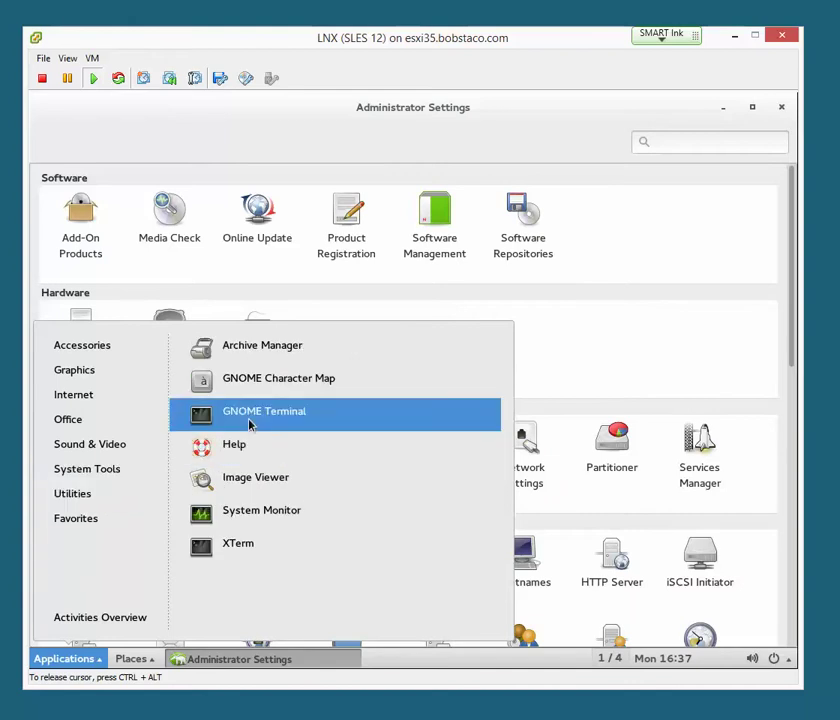
click(250, 424)
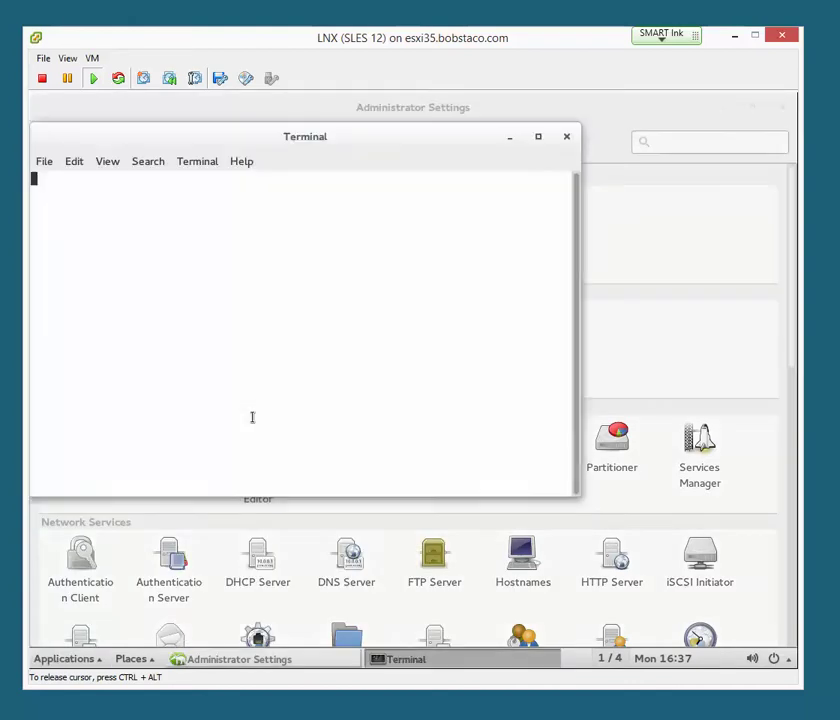
click(537, 139)
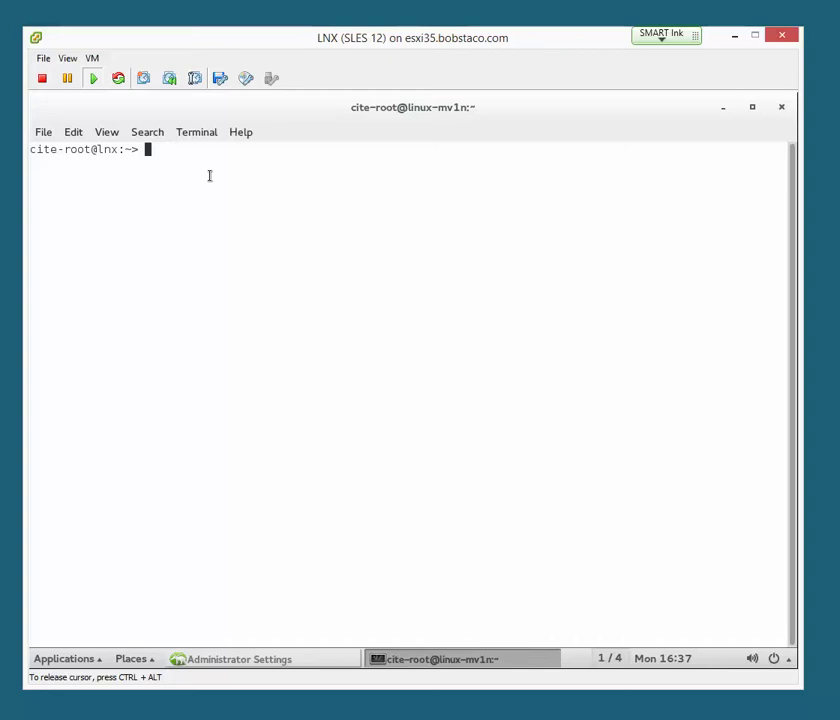
Run sudo ifconfig, authenticating with the root password, and check the eth0 interface's IP address in the output.
text(sudo)
text(ifconfig)
key(Return)
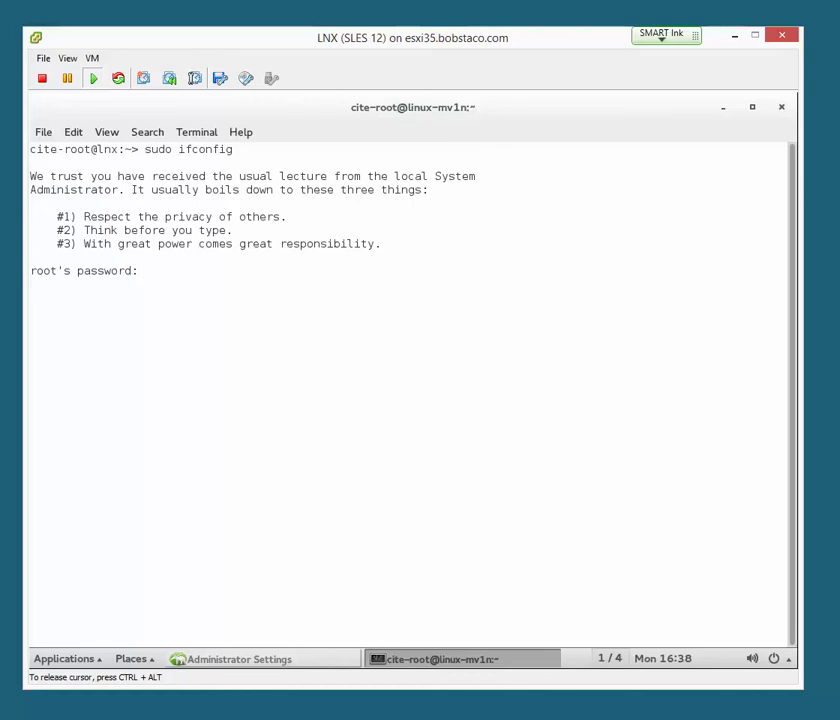
key(Return)
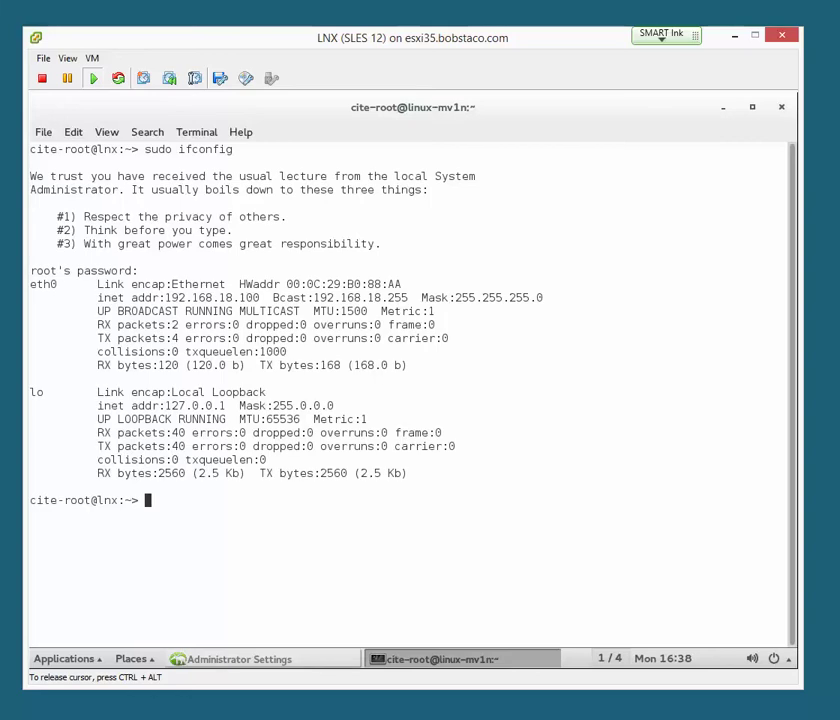
double_click(36, 285)
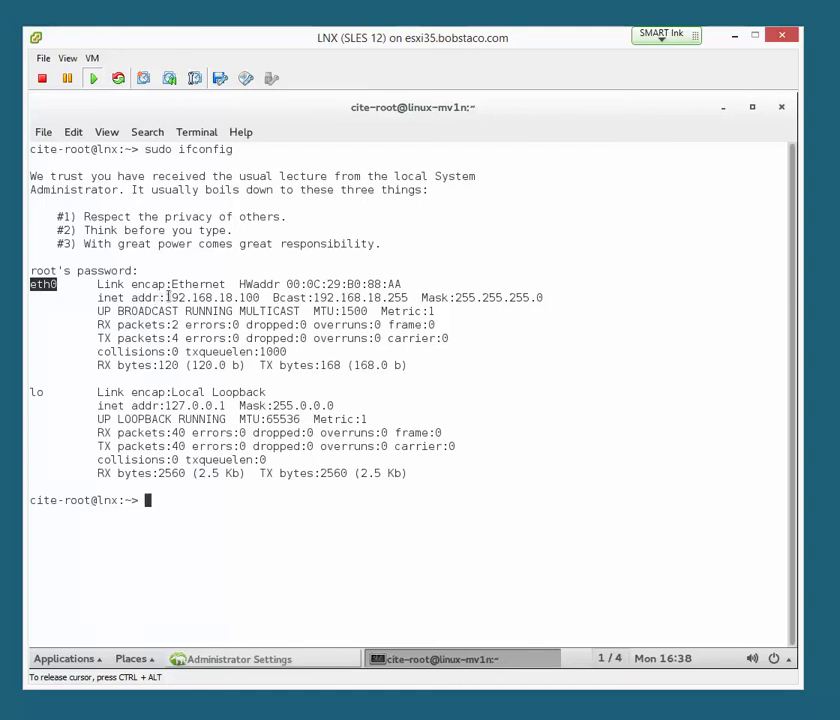
drag(165, 297, 262, 297)
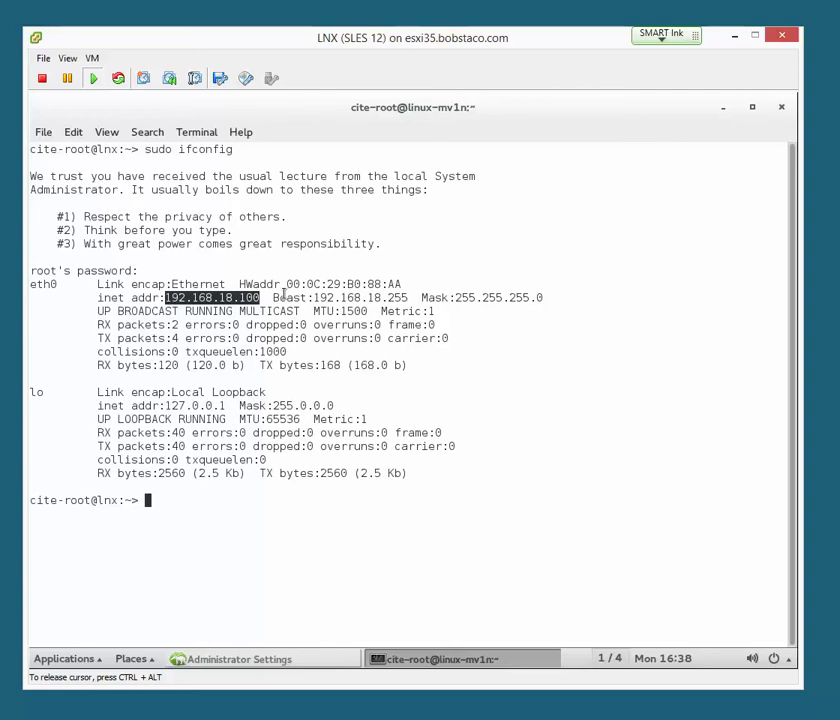
Ping 4.2.2.1 to test outside connectivity, and stop the ping after several replies.
text(ping 4.2.2.)
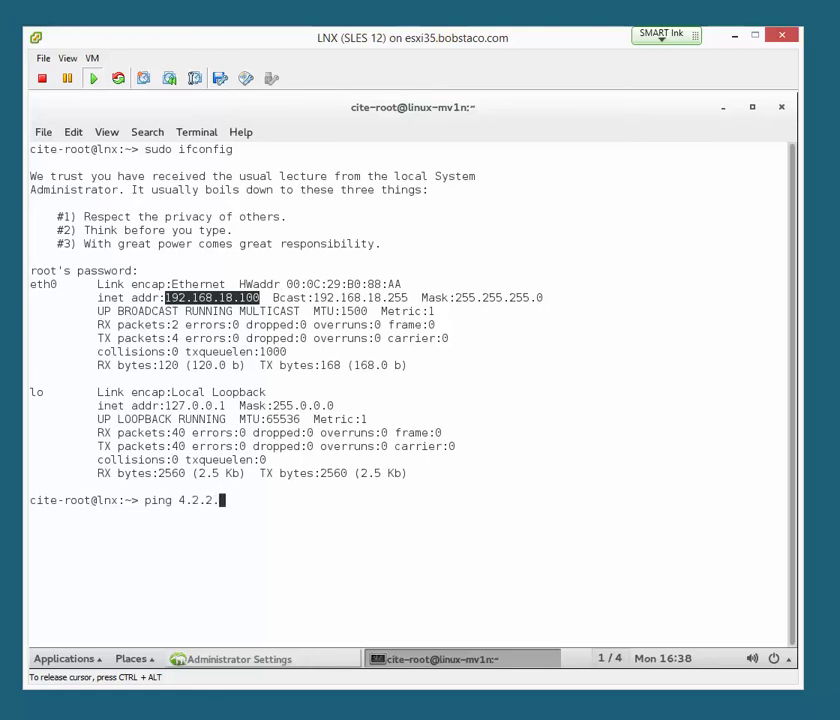
text(1)
key(Return)
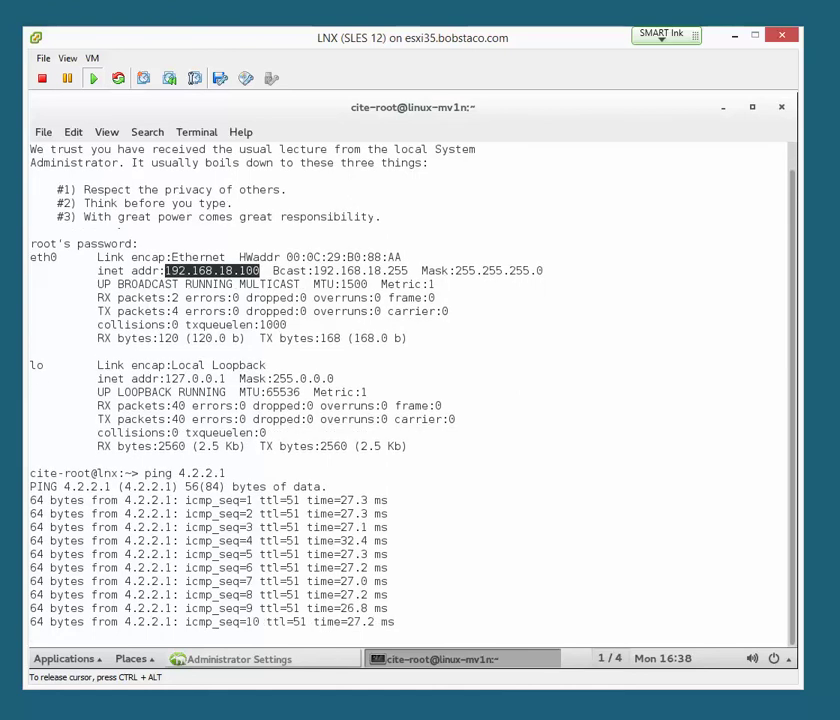
key(ctrl+c)
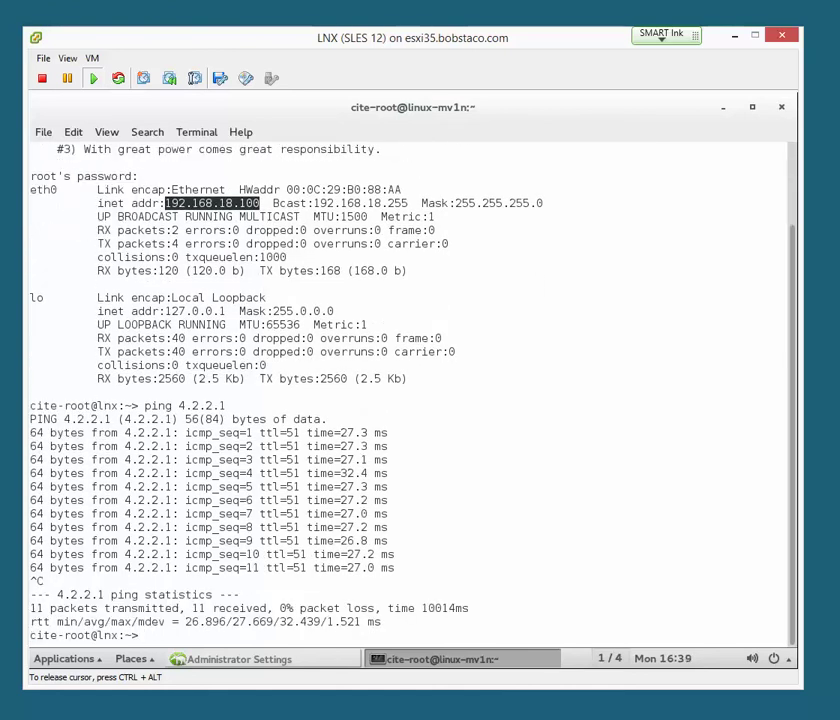